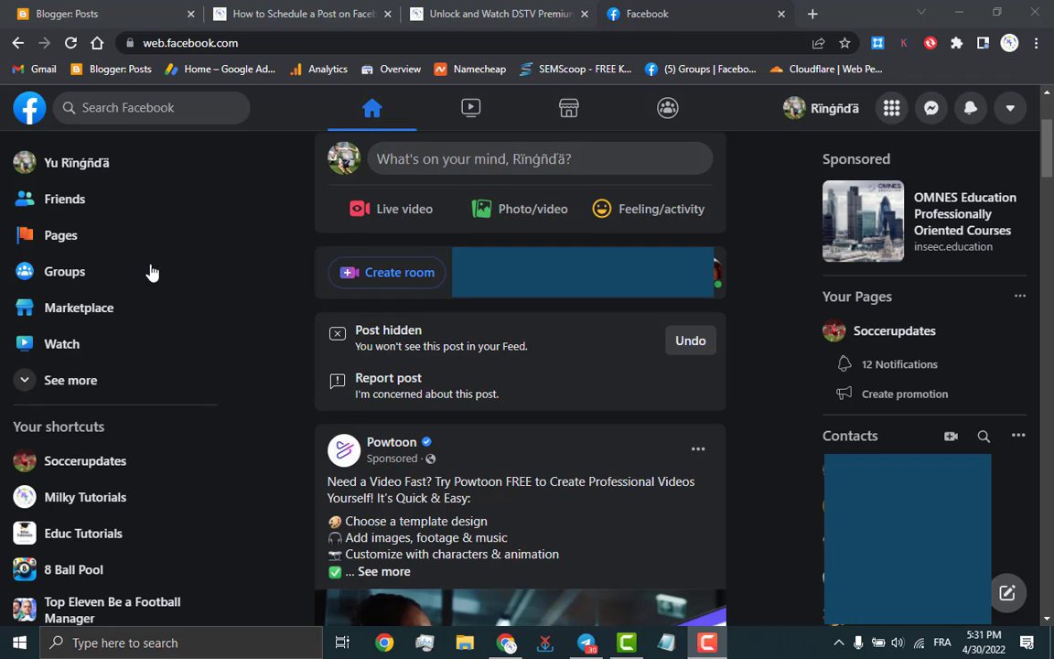
Open the publishing tools of the managed Milky Tutorials page and start creating a new post.
left_click(60, 240)
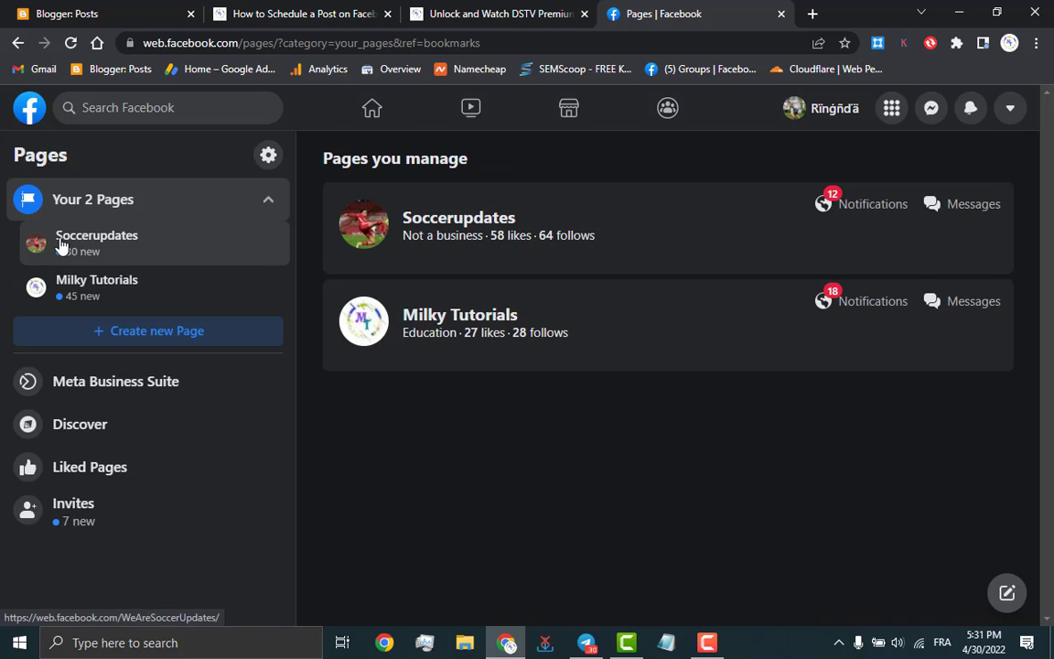
left_click(441, 323)
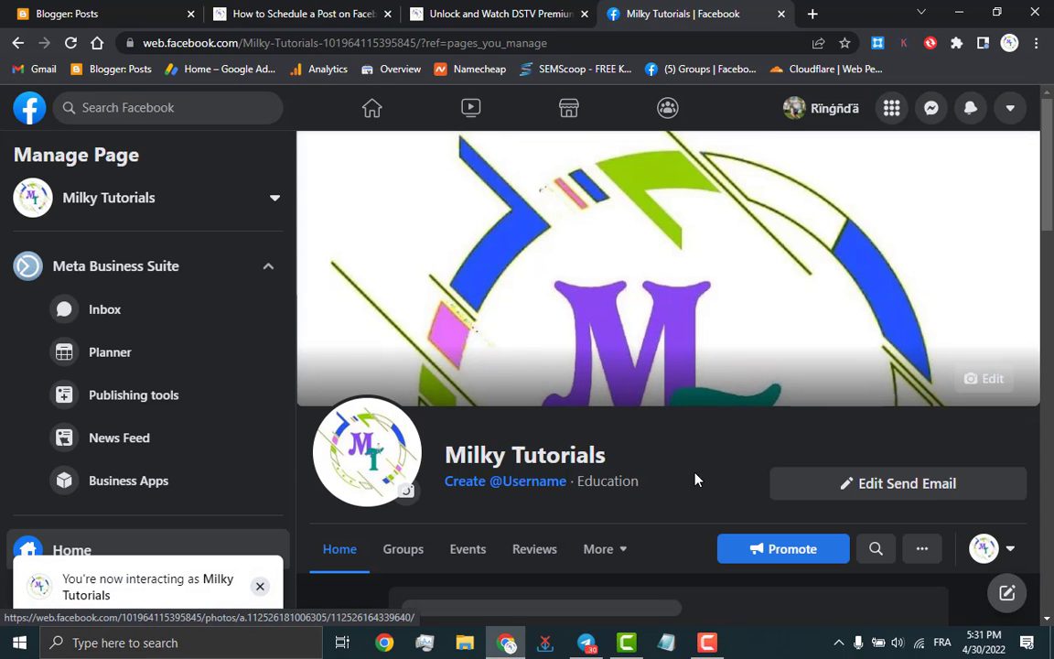
left_click(137, 398)
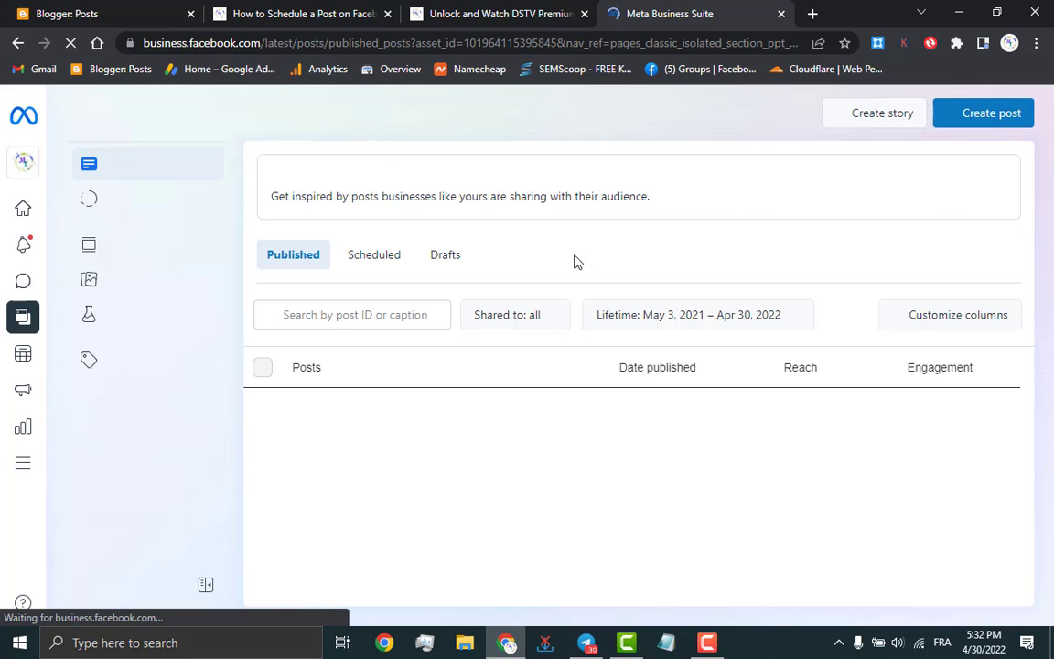
left_click(984, 118)
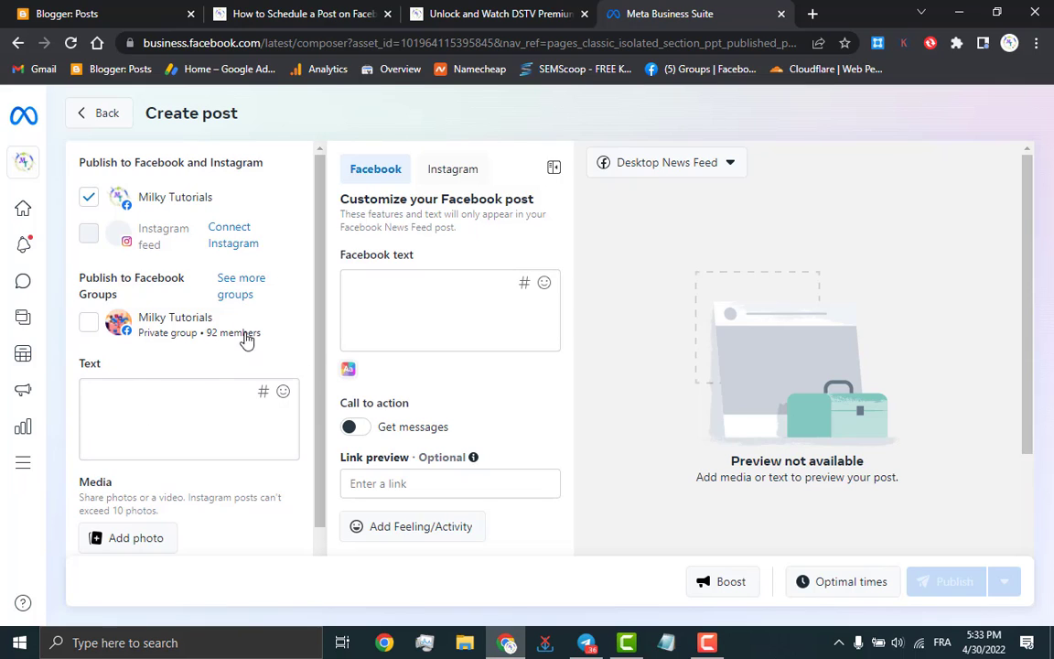
scroll(313, 368, "down", 1)
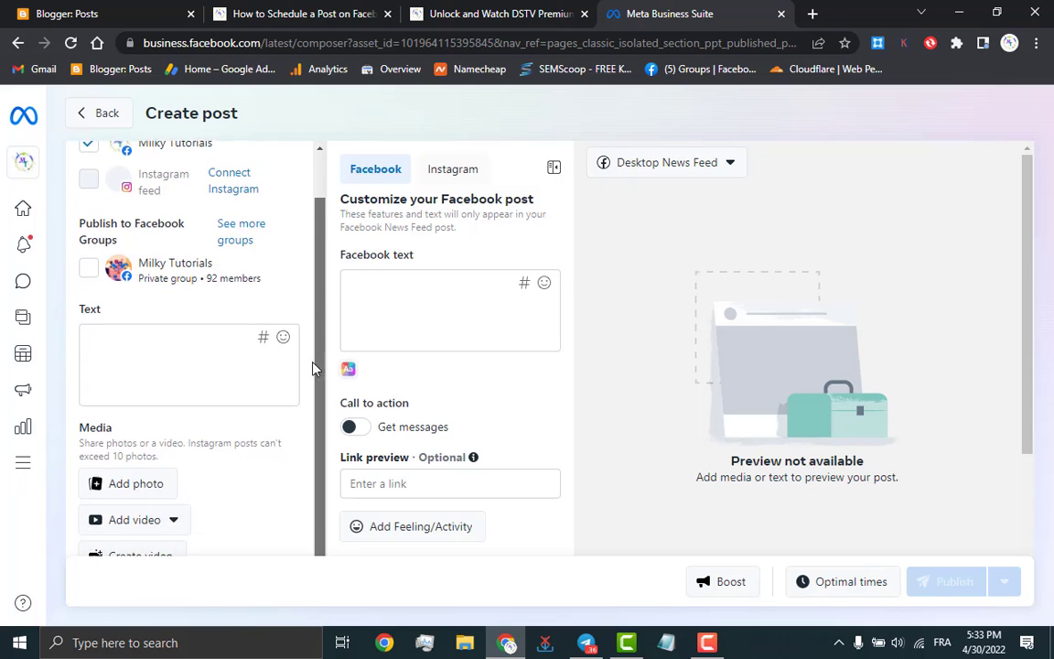
scroll(312, 368, "down", 1)
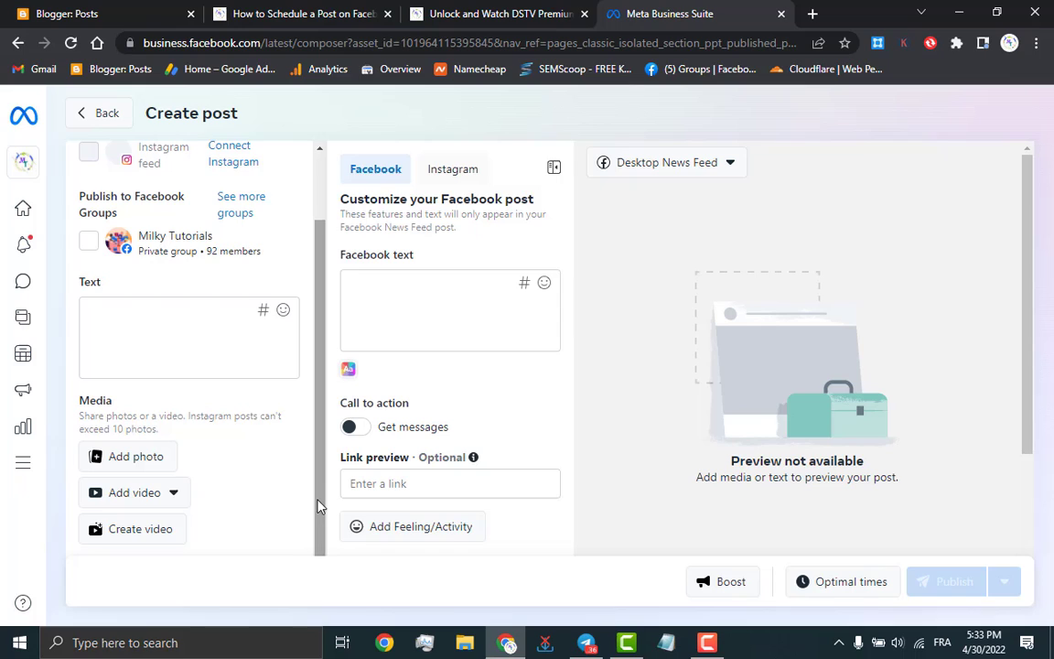
scroll(326, 380, "up", 2)
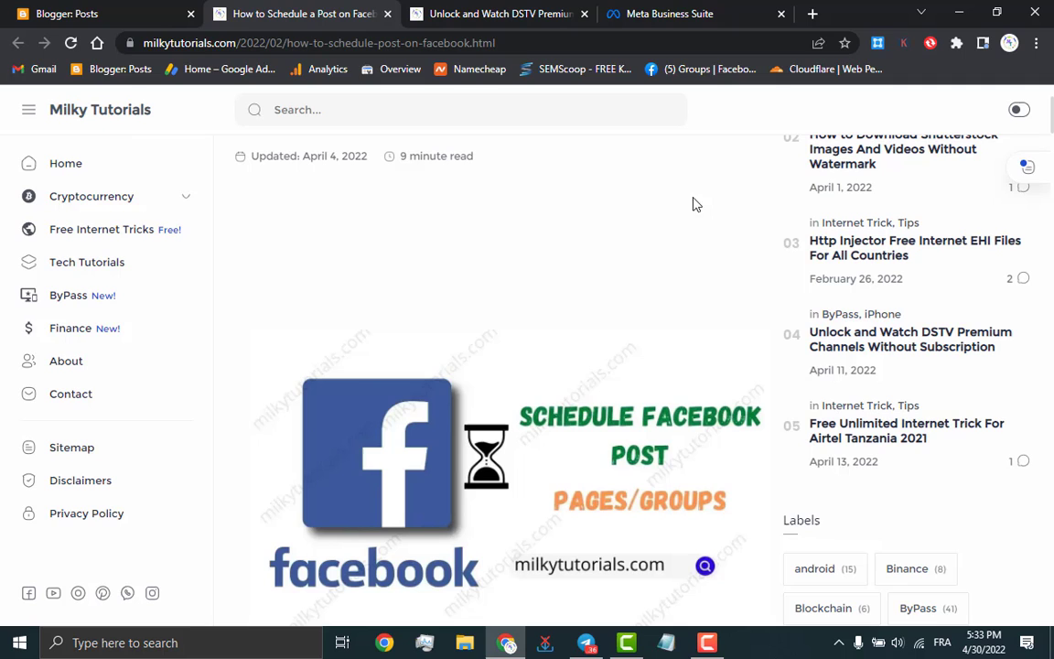
Copy the article's title, "How to Schedule a Post on Facebook Page and Or Group".
scroll(647, 193, "up", 1)
scroll(647, 194, "up", 2)
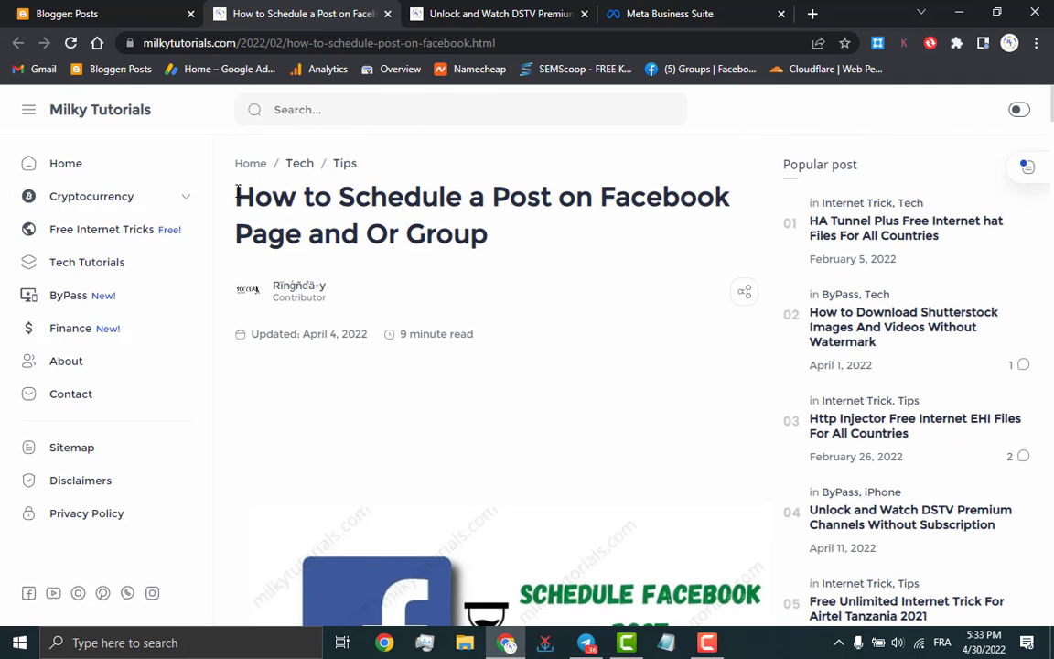
triple_click(497, 234)
key("ctrl+c")
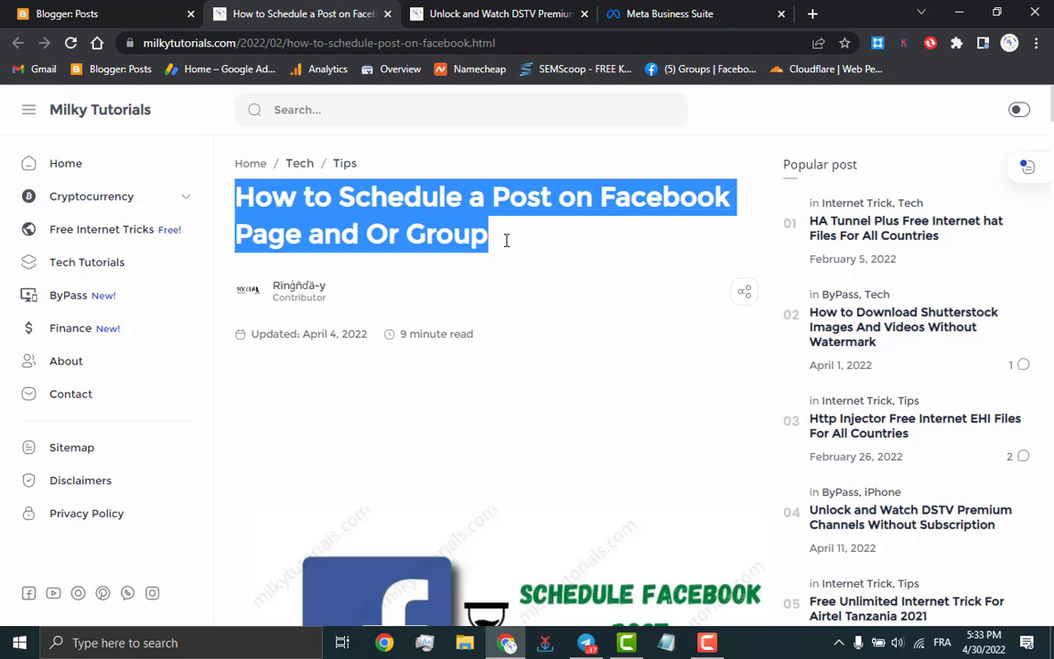
right_click(440, 223)
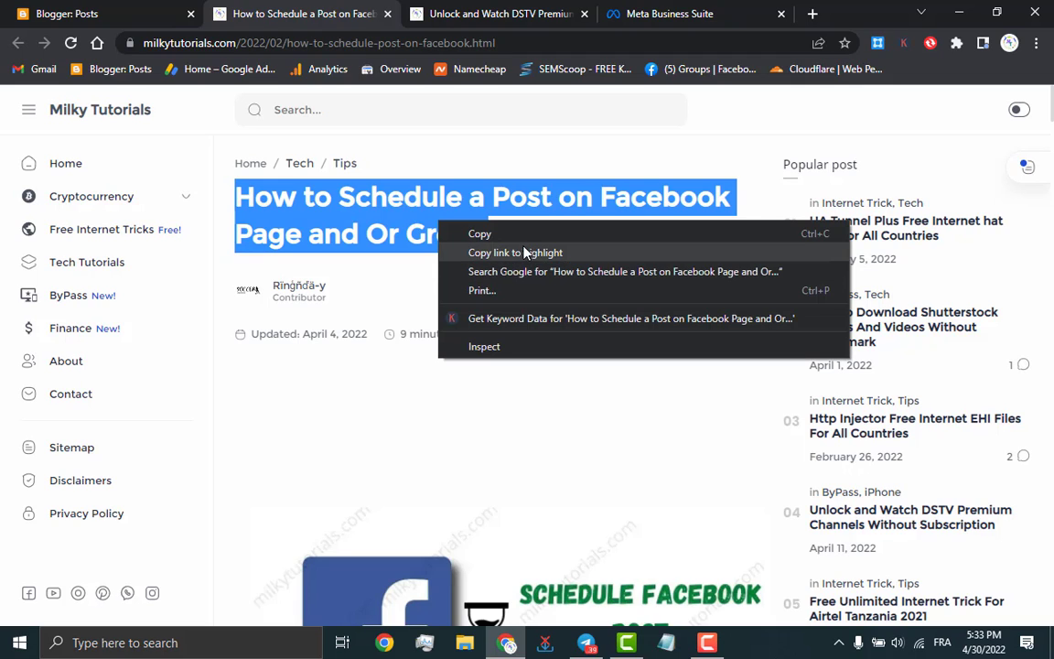
left_click(483, 234)
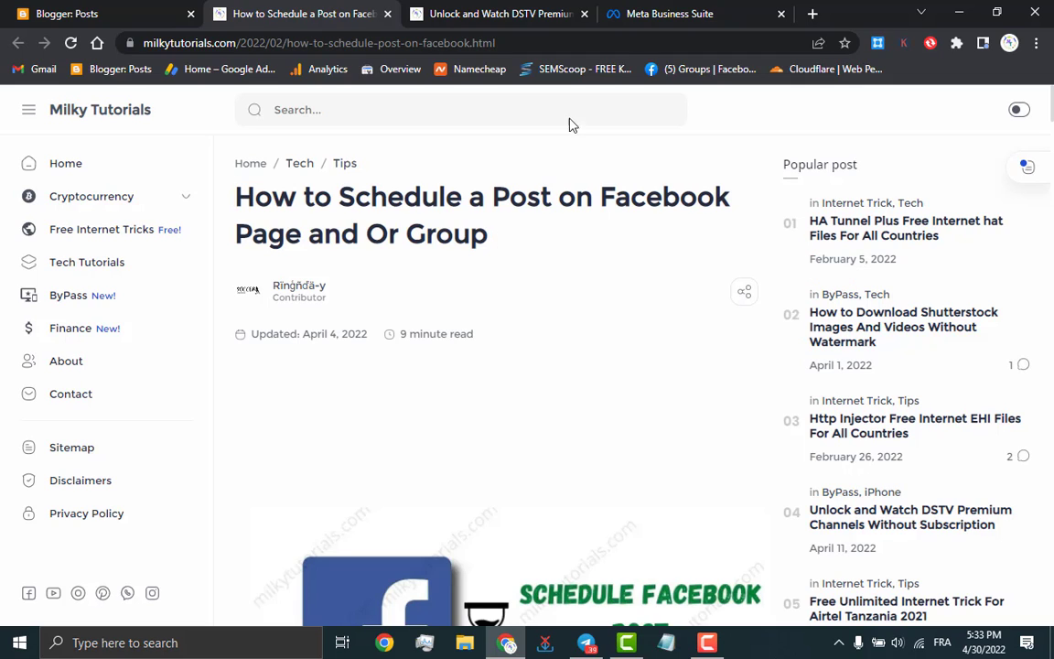
Return to the Meta Business Suite post and paste the copied article title as its Facebook text.
left_click(665, 20)
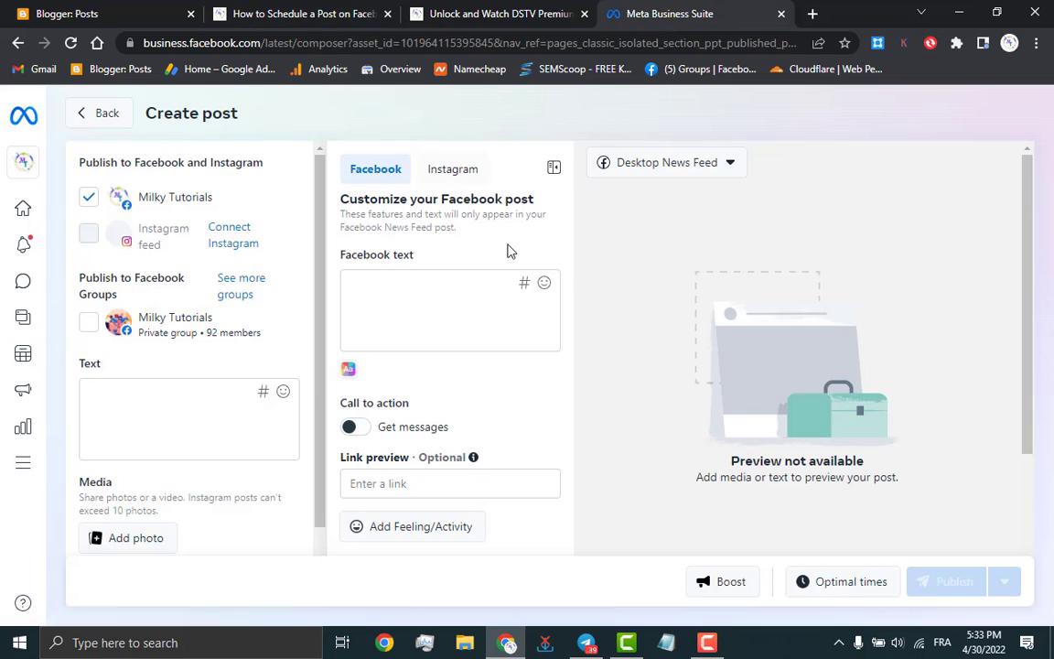
right_click(434, 303)
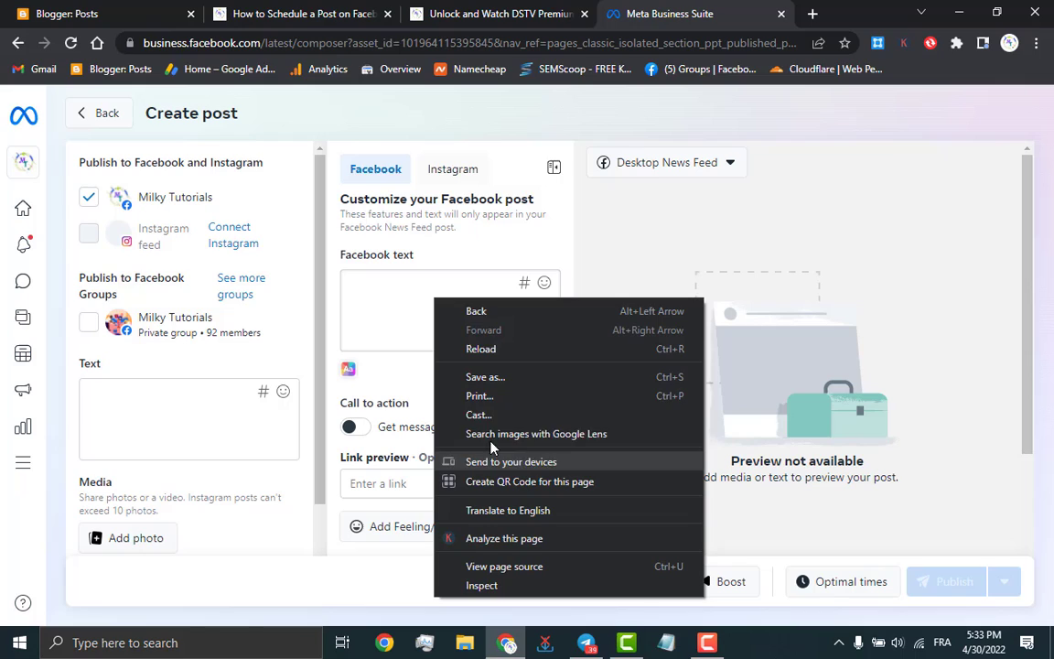
left_click(370, 300)
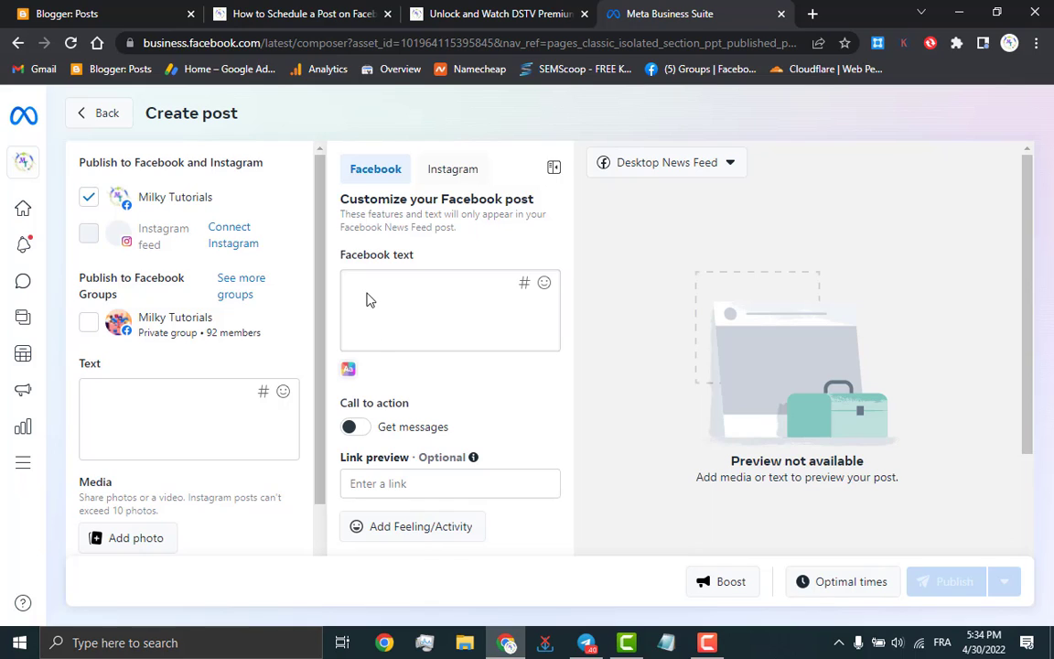
left_click(370, 300)
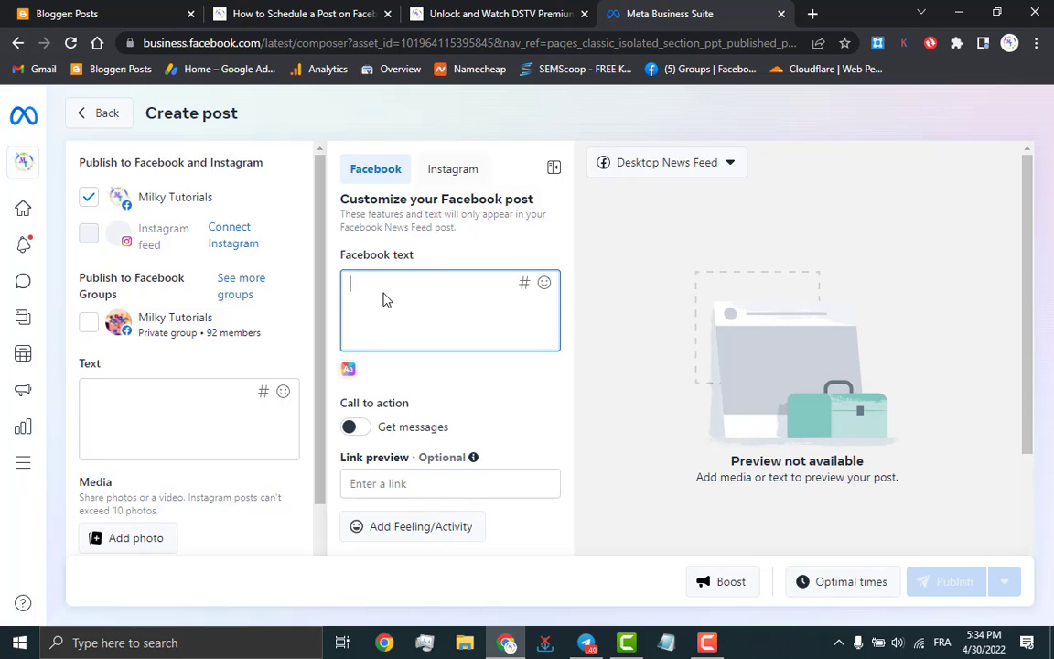
key("ctrl+v")
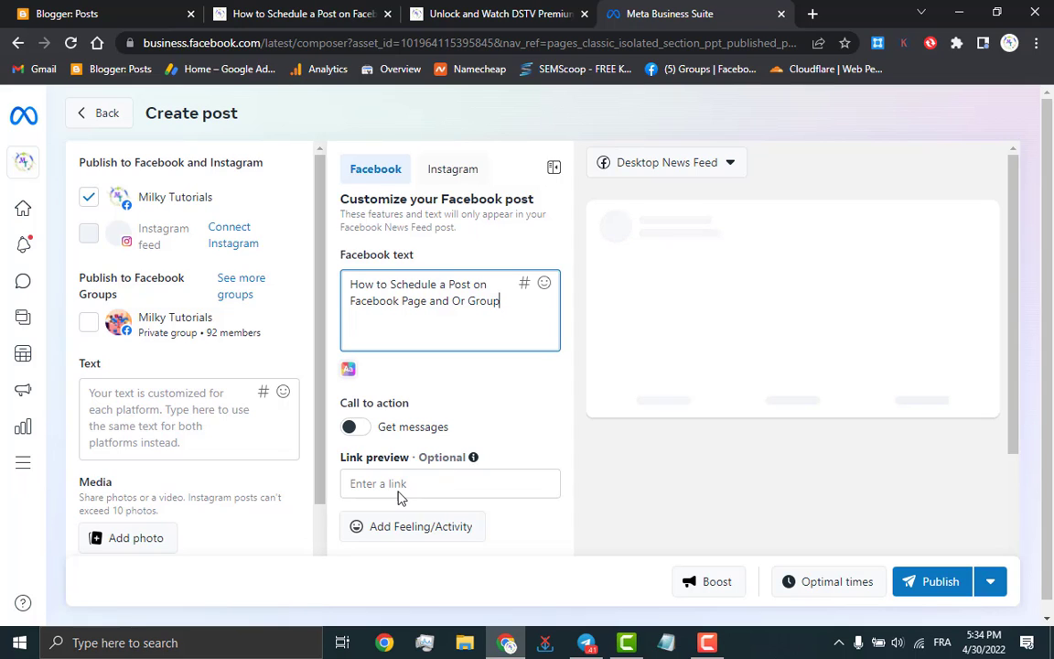
Copy the web address of the "How to Schedule a Post on Facebook" article and add it as the post's link preview.
left_click(322, 17)
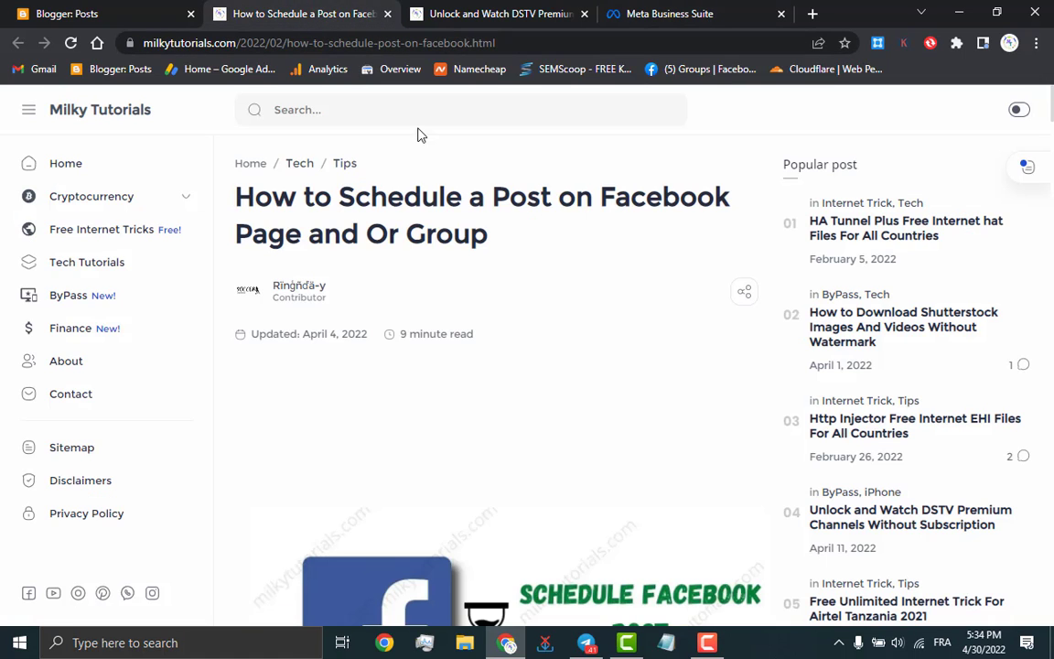
left_click(363, 39)
right_click(363, 40)
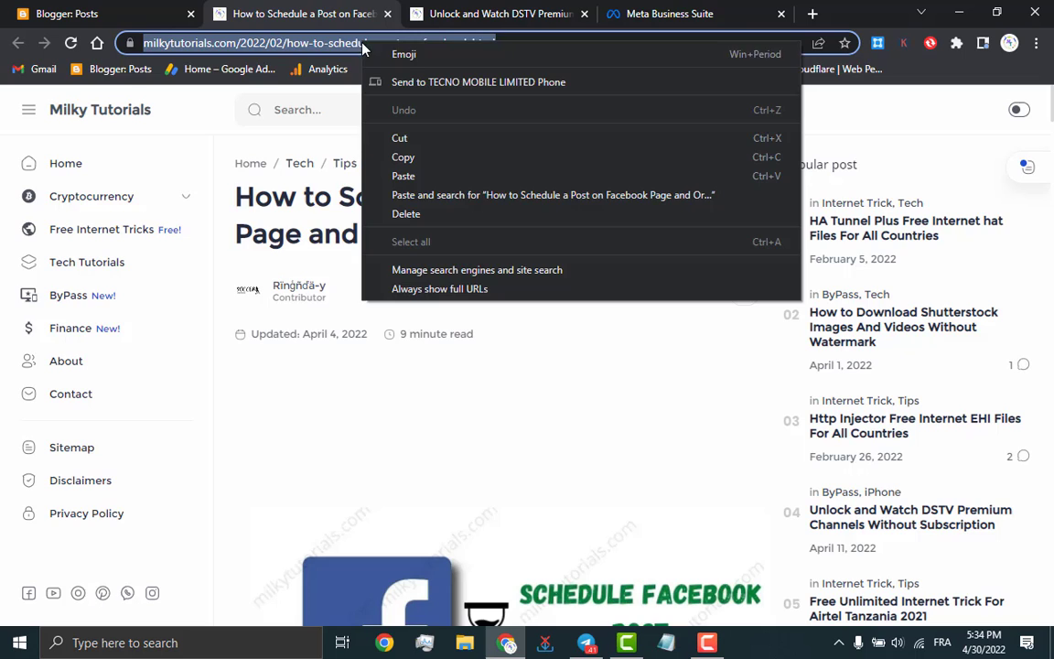
left_click(403, 157)
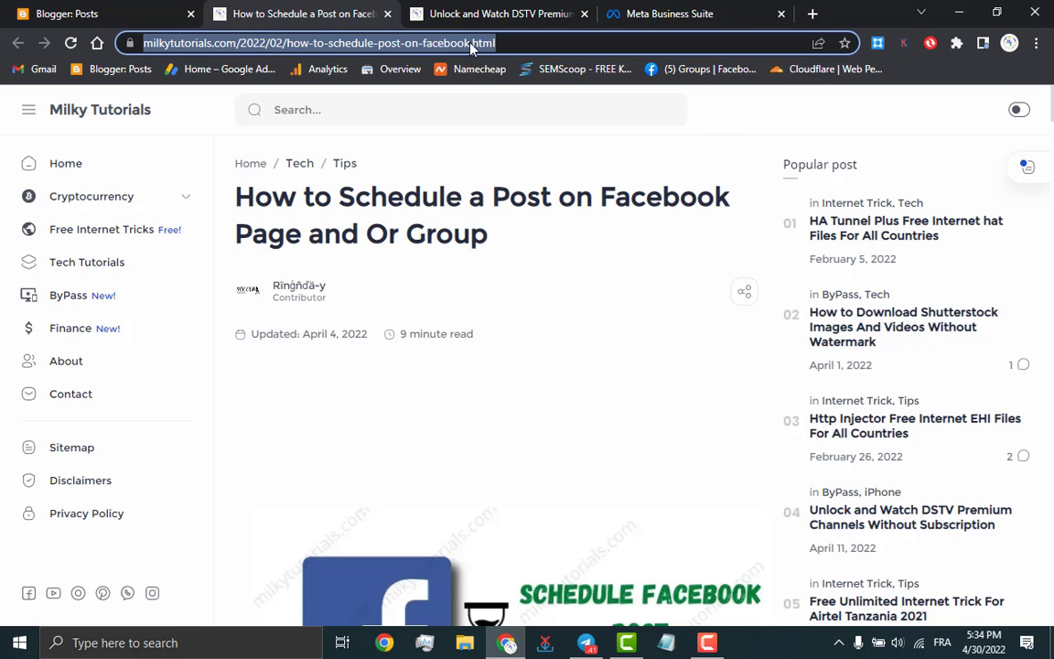
left_click(641, 13)
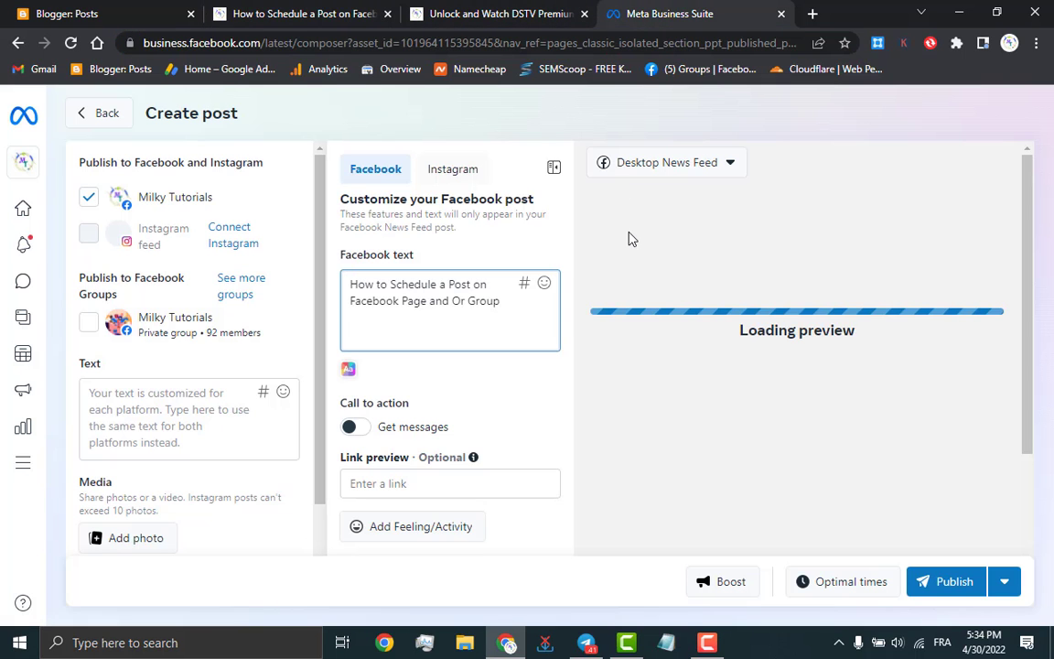
left_click(378, 483)
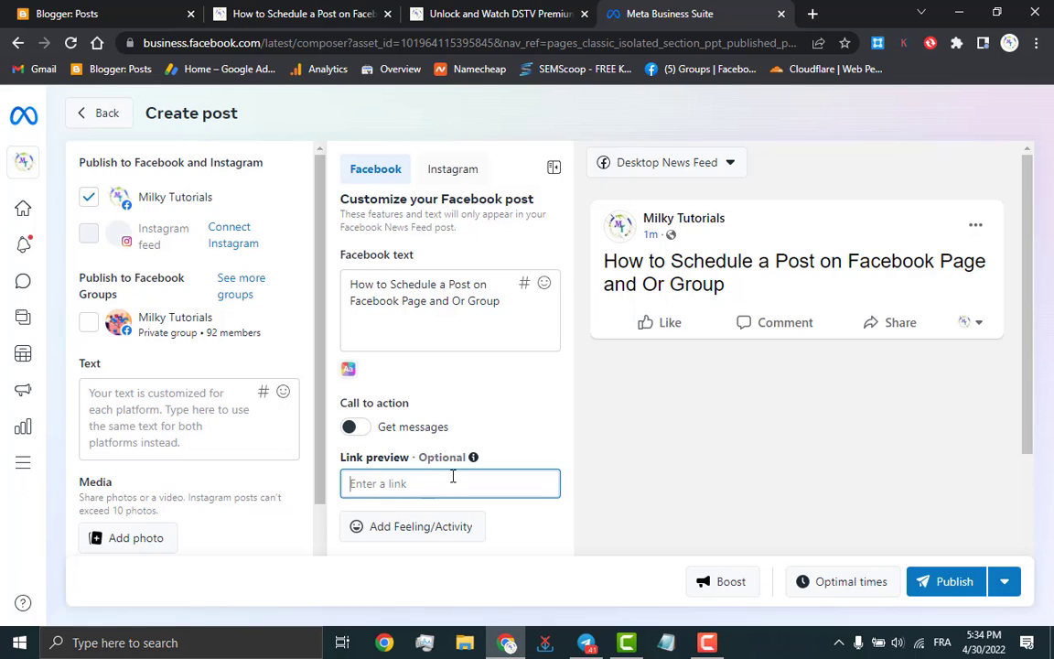
key("ctrl+v")
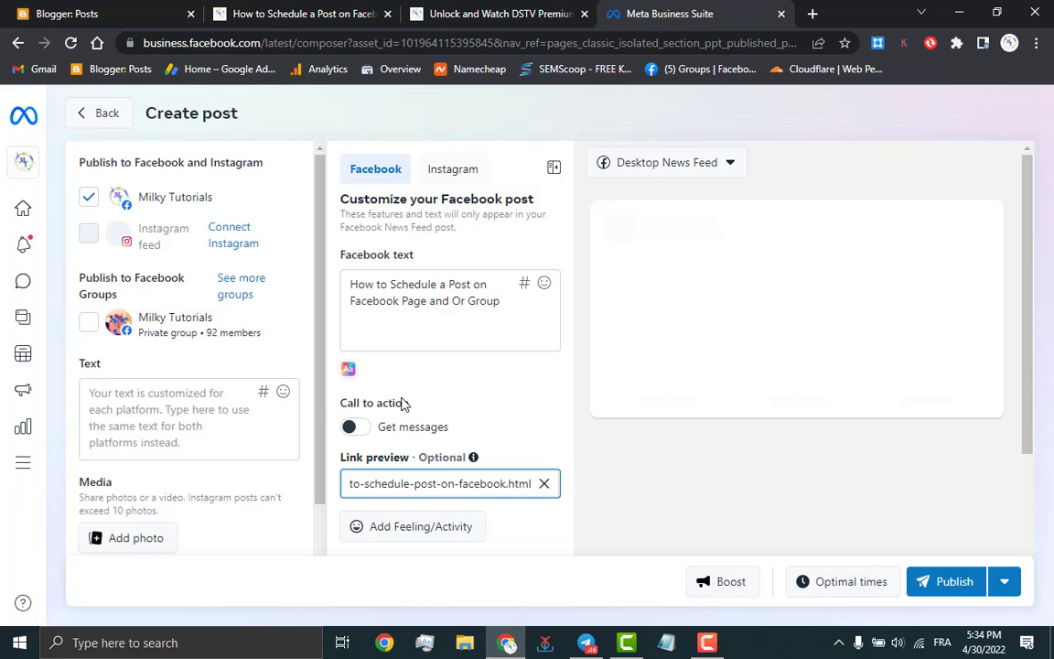
Review the post's media options, the additional Facebook settings and the Desktop News Feed preview.
scroll(322, 400, "down", 1)
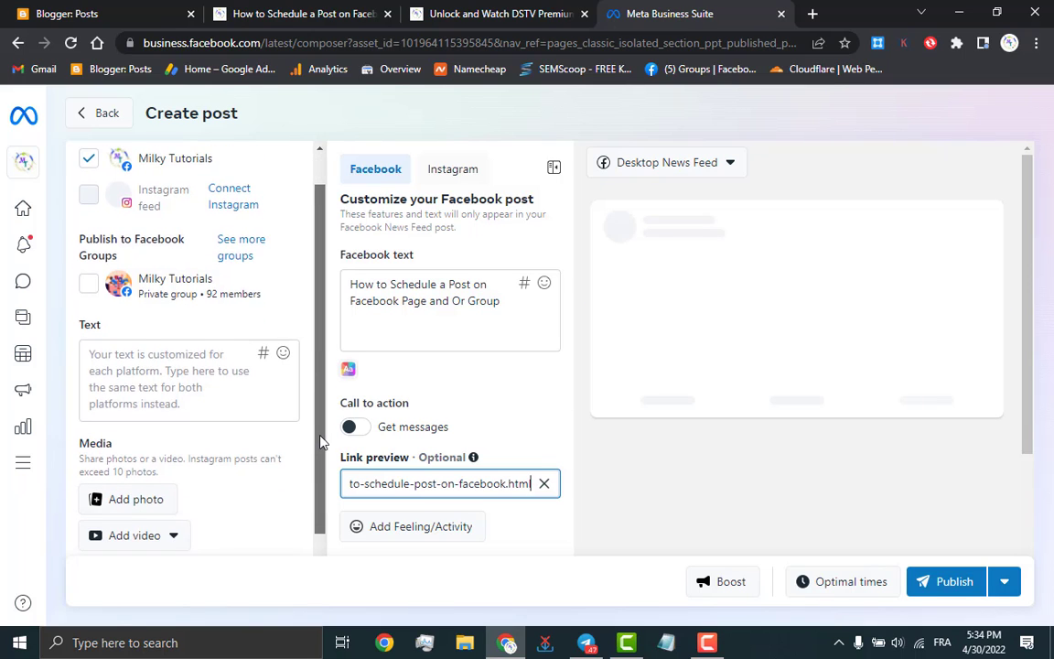
scroll(322, 464, "up", 1)
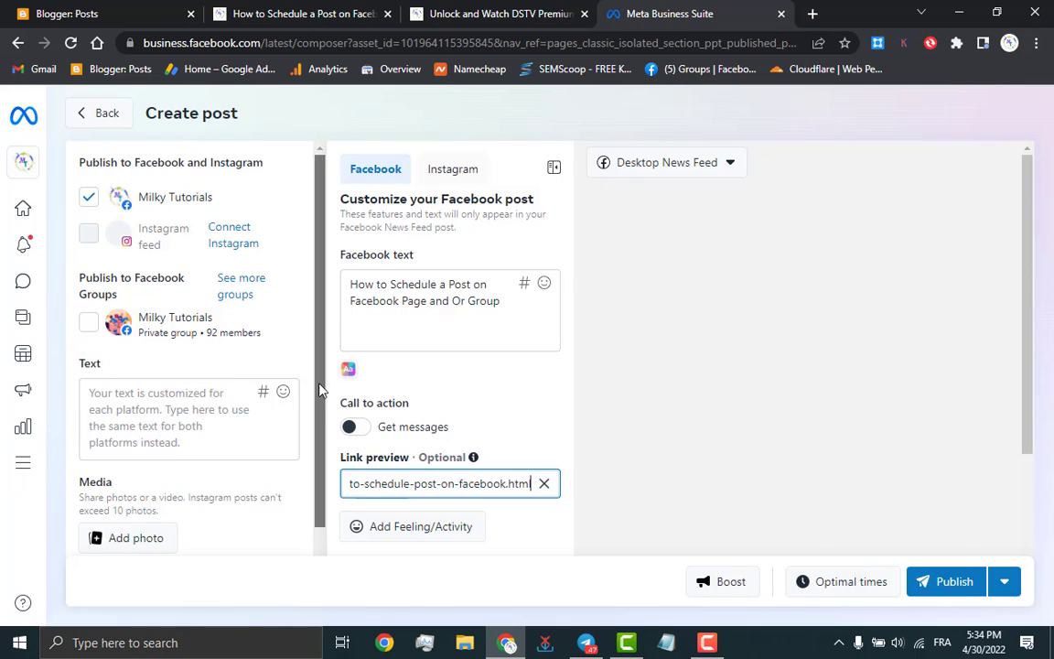
scroll(321, 388, "down", 1)
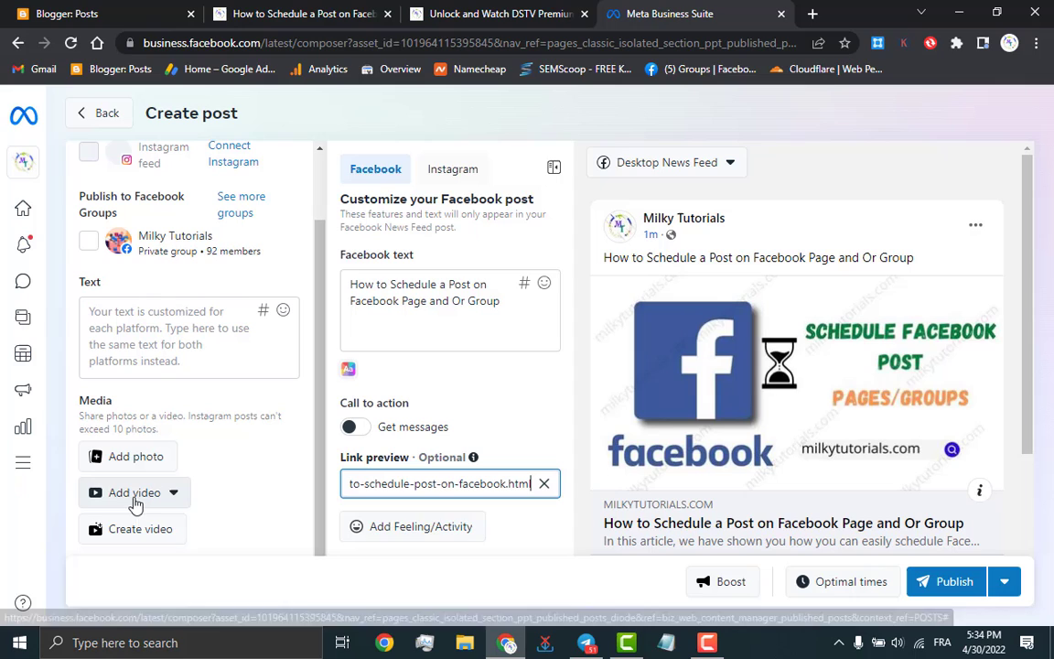
left_click(151, 527)
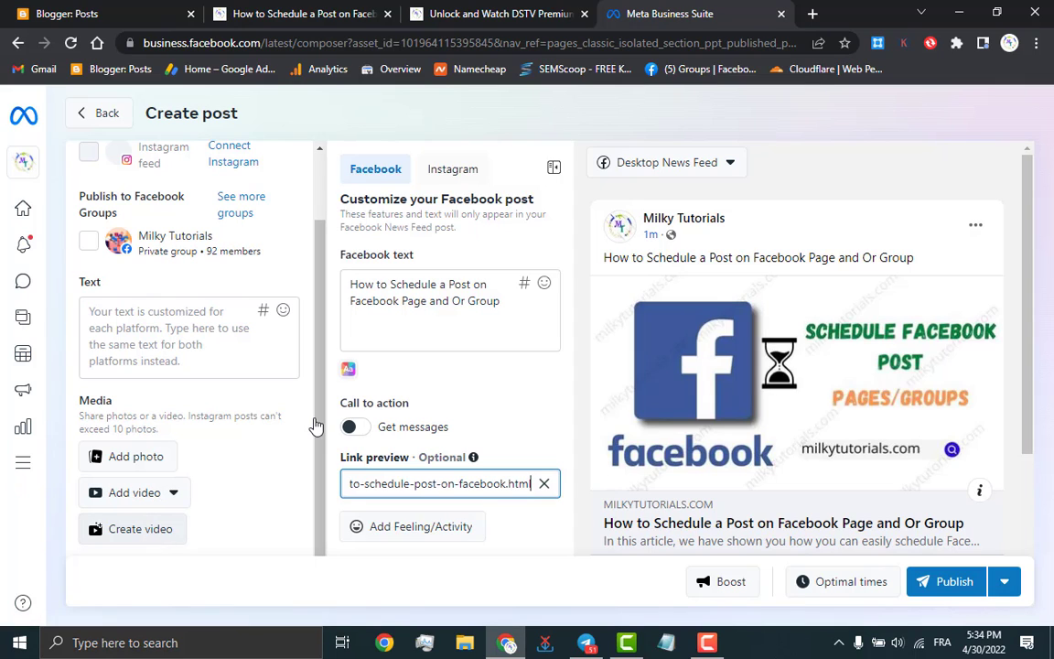
left_click_drag(319, 423, 337, 306)
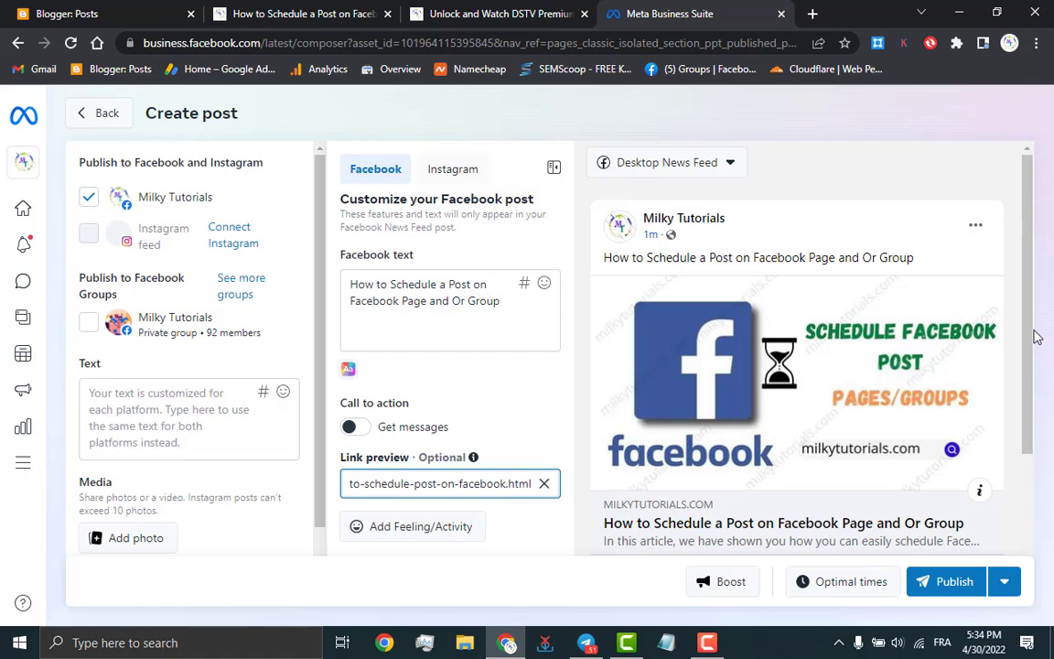
scroll(1037, 338, "down", 2)
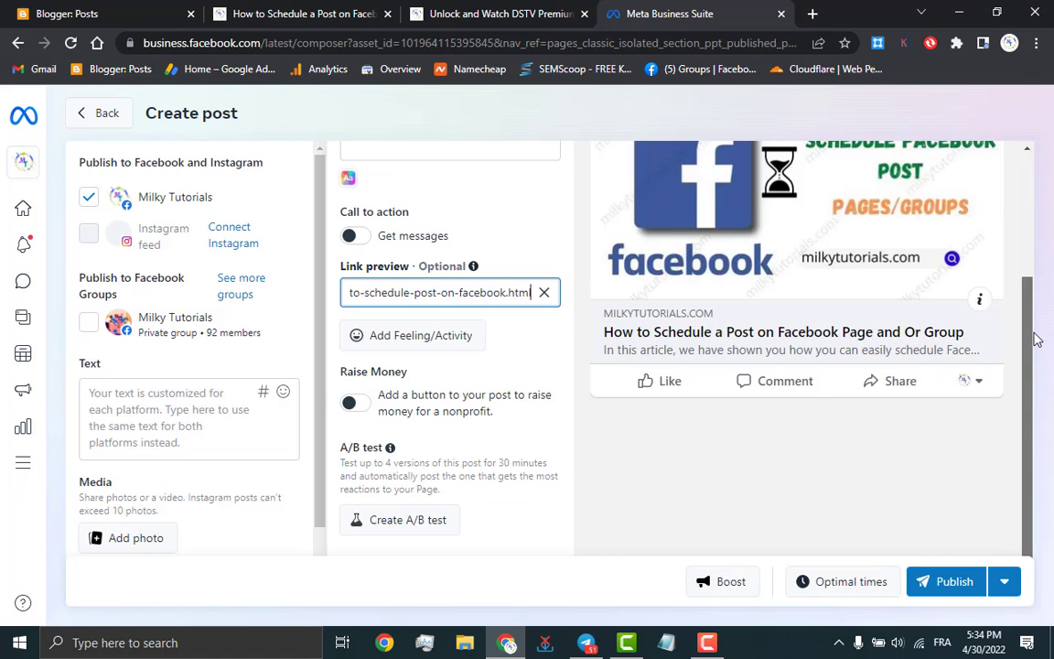
scroll(1030, 344, "up", 1)
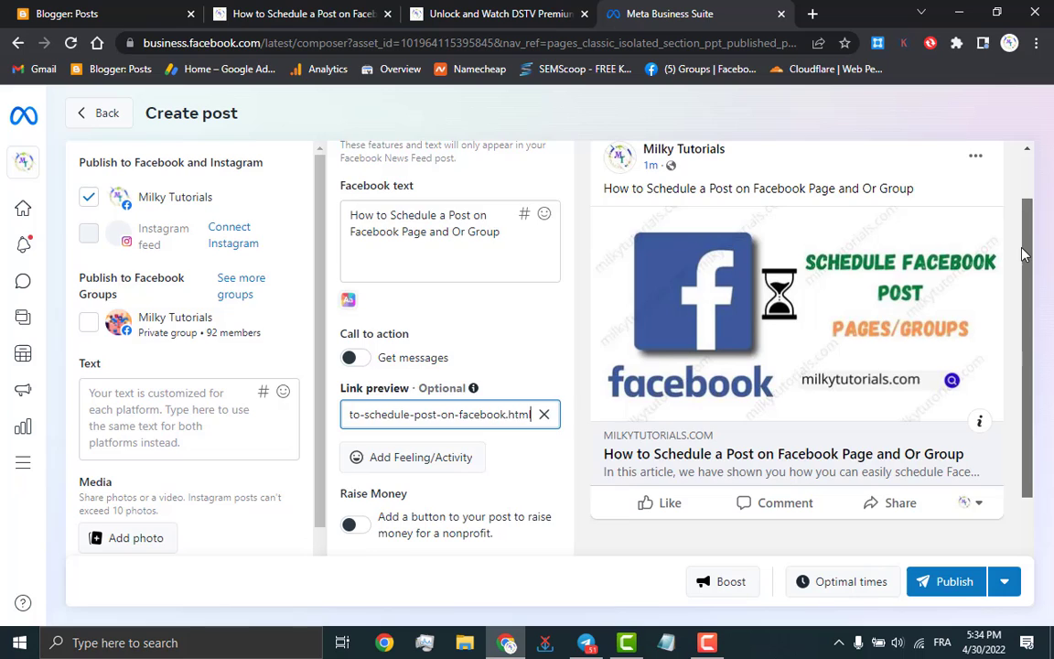
scroll(1025, 254, "up", 1)
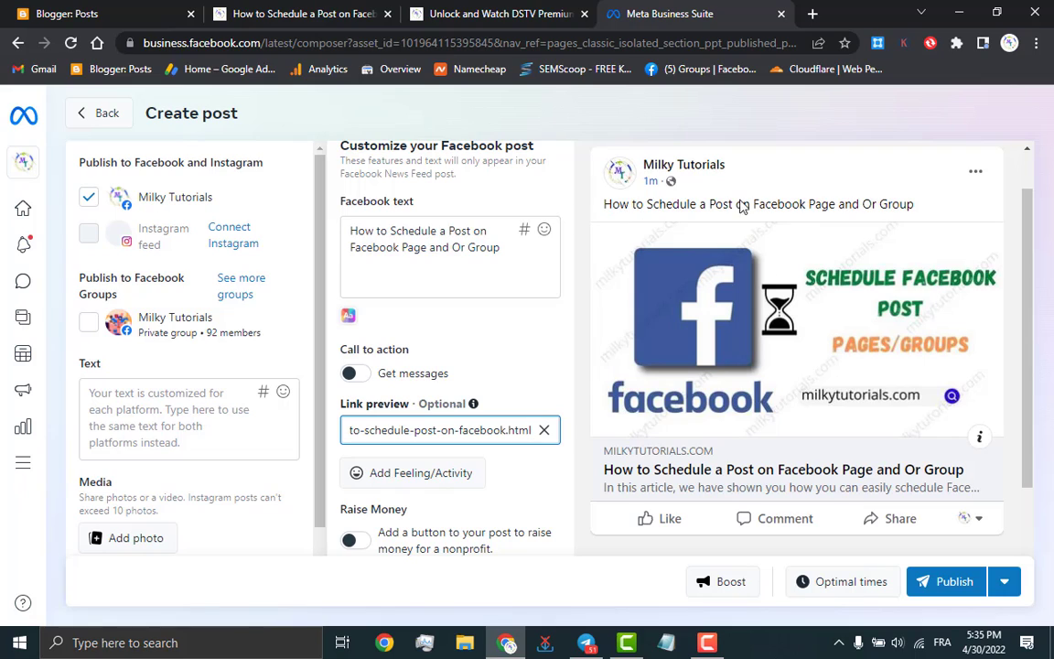
Schedule the post instead of publishing it immediately, saving Apr 30, 2022, 5:56 PM as its Facebook publishing time.
left_click(1004, 584)
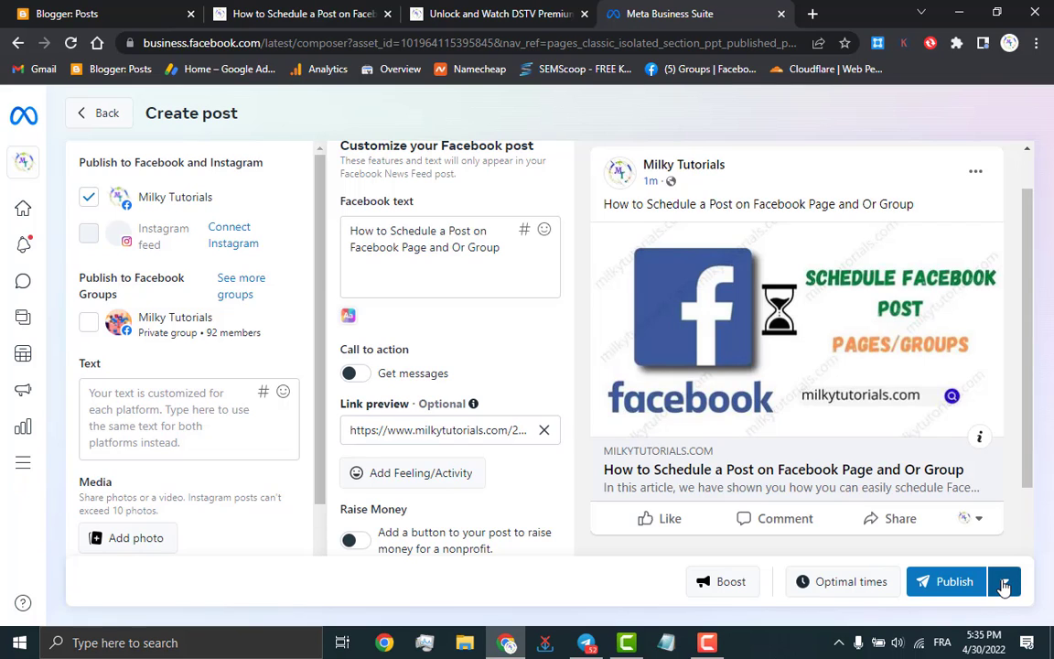
left_click(1004, 584)
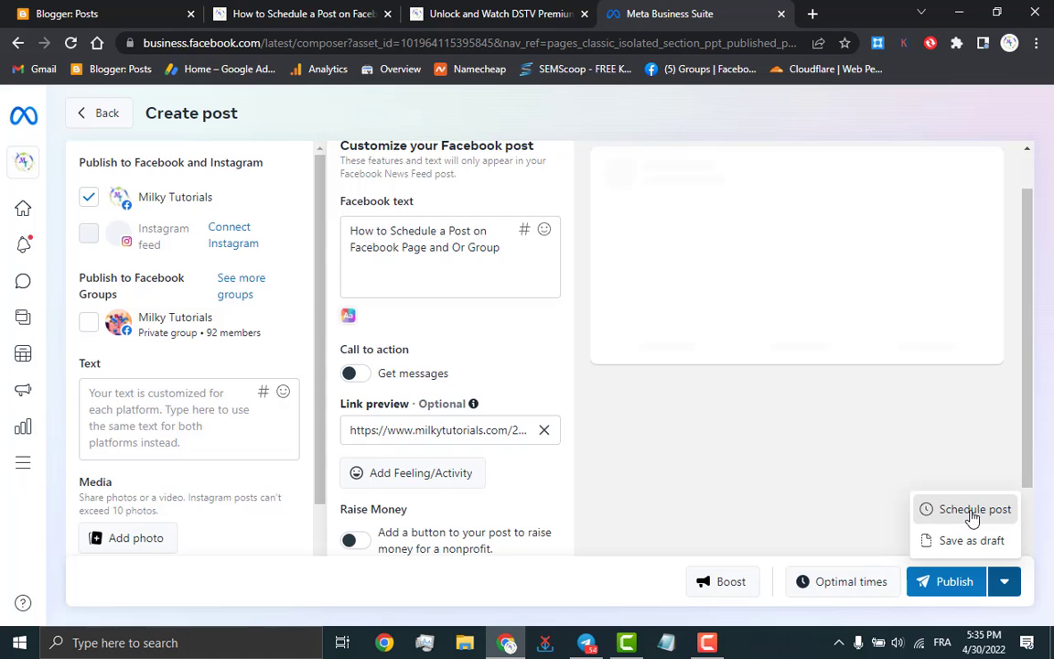
left_click(971, 514)
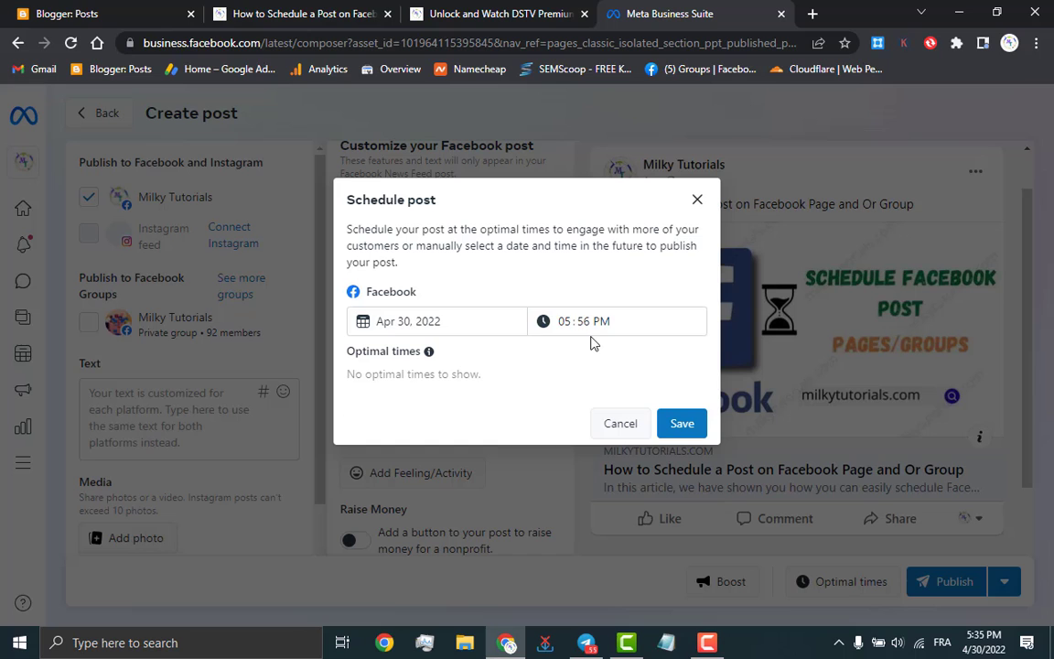
left_click(682, 424)
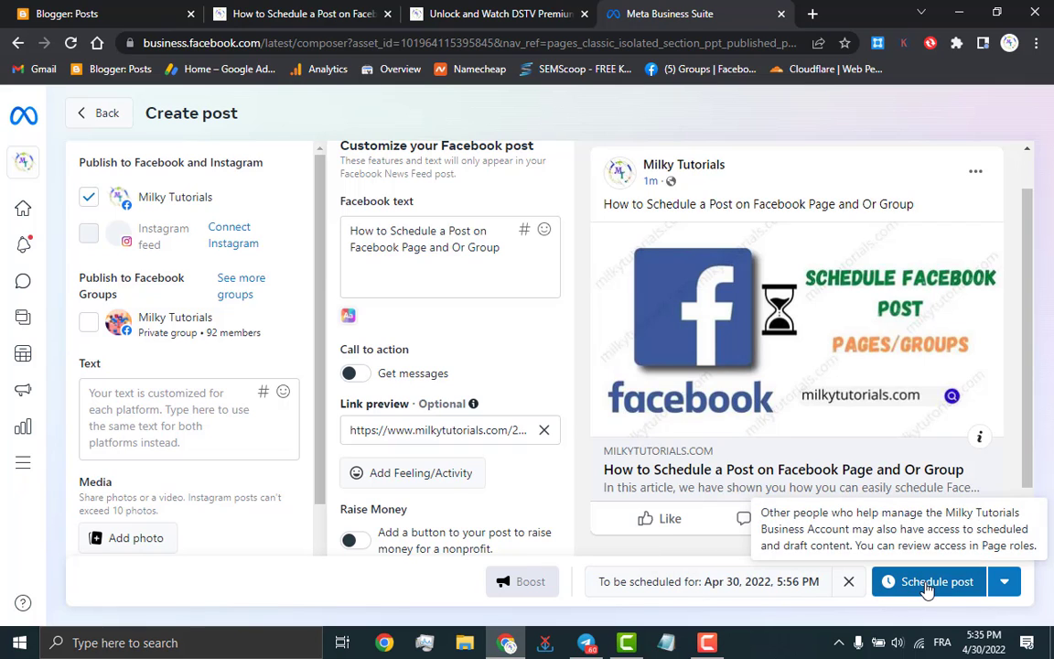
Review the post's alternative publishing options, then check its remaining Facebook settings and the link preview.
left_click(1004, 586)
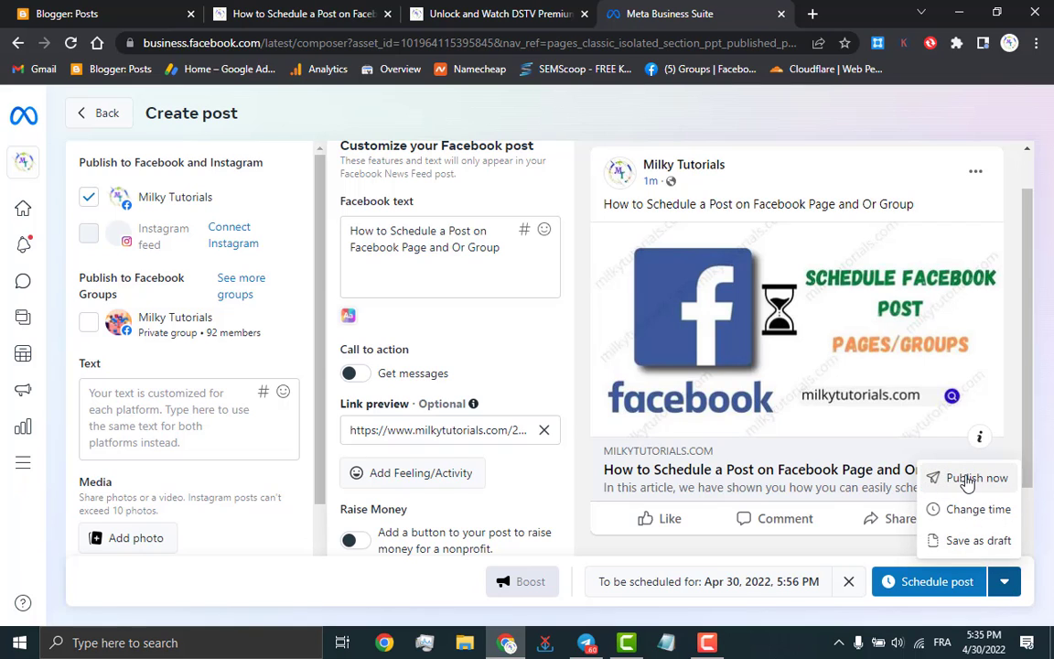
left_click(843, 560)
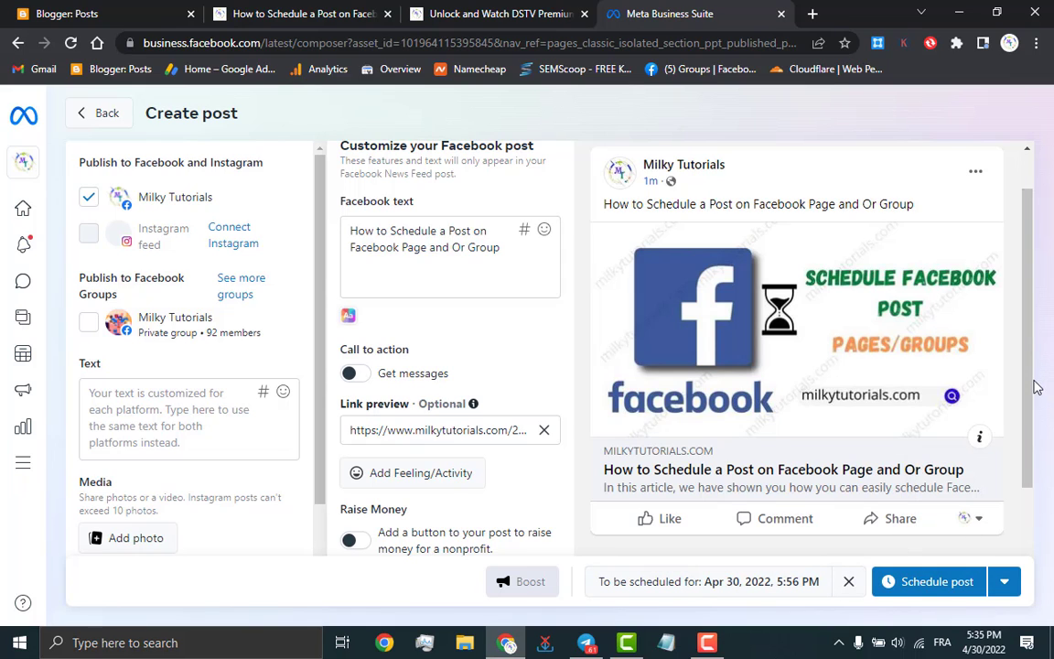
scroll(1021, 454, "down", 2)
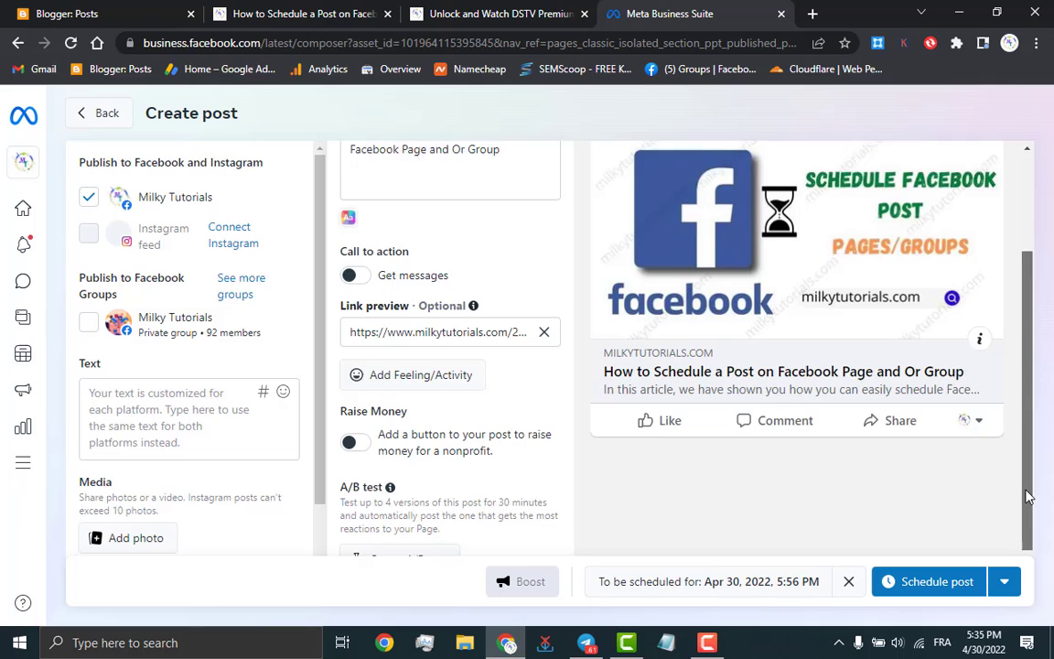
scroll(1028, 497, "down", 1)
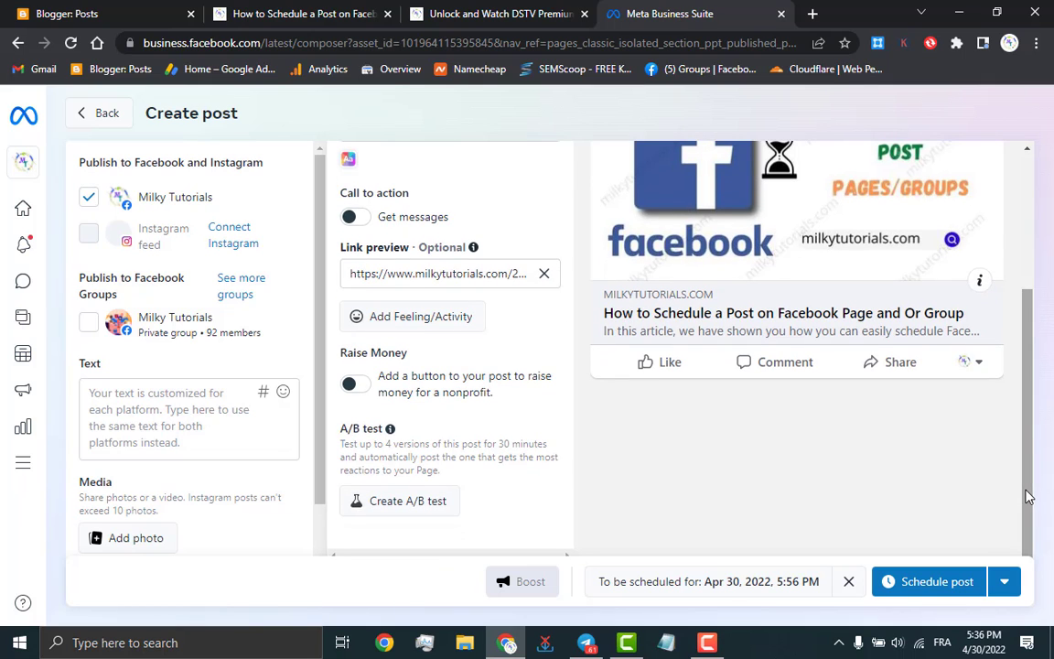
left_click_drag(1029, 497, 1023, 290)
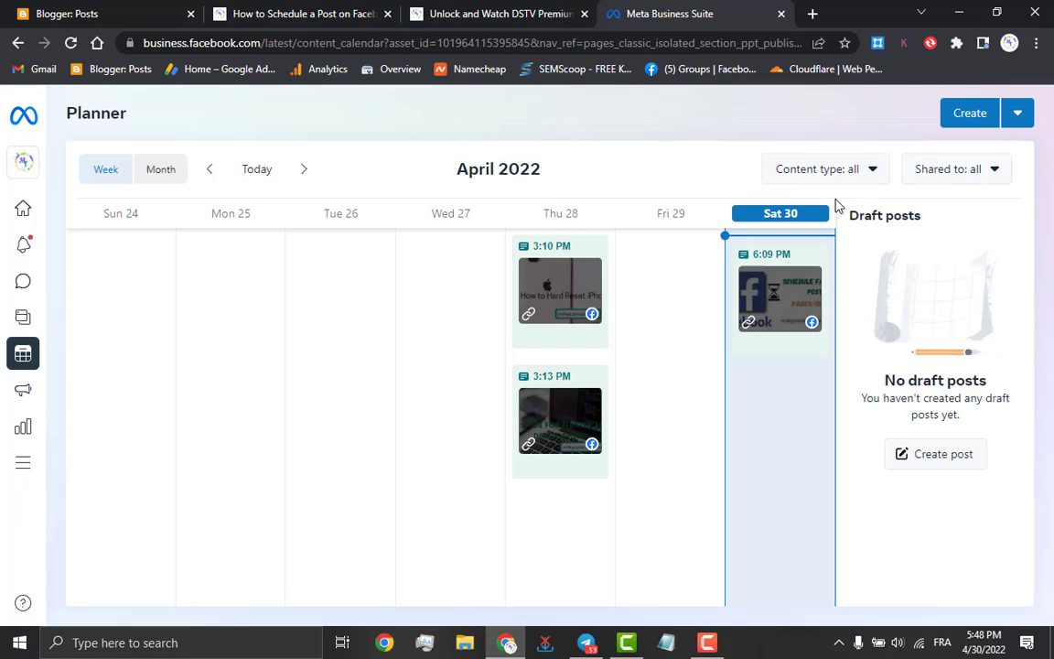
Check the Facebook scheduling article's post on Sat 30 in the Planner's week view and reload the calendar.
left_click(774, 314)
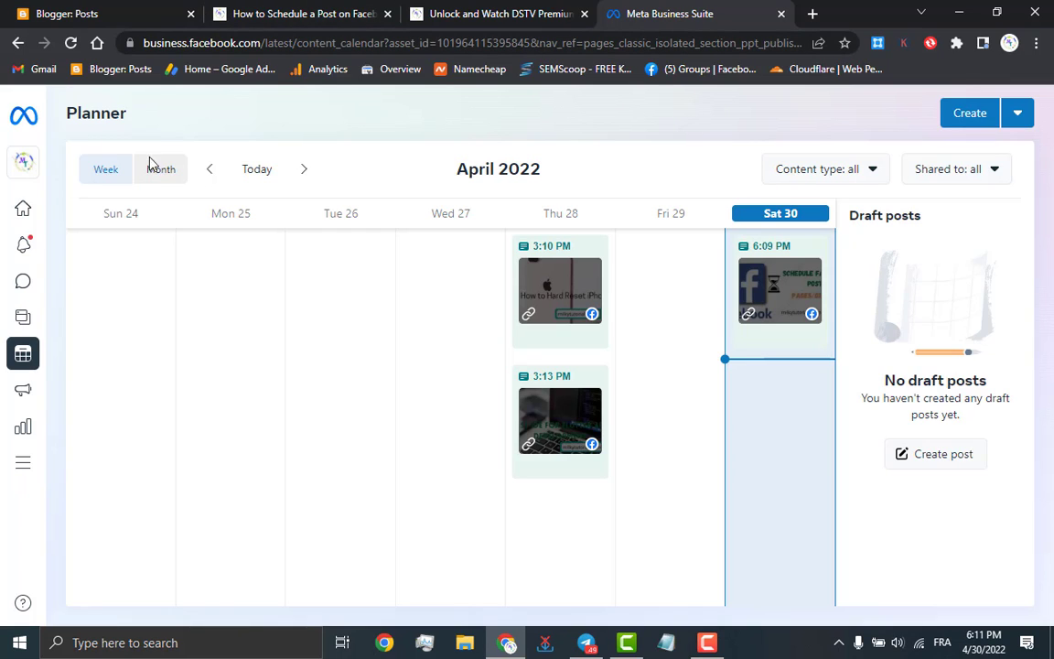
left_click(70, 43)
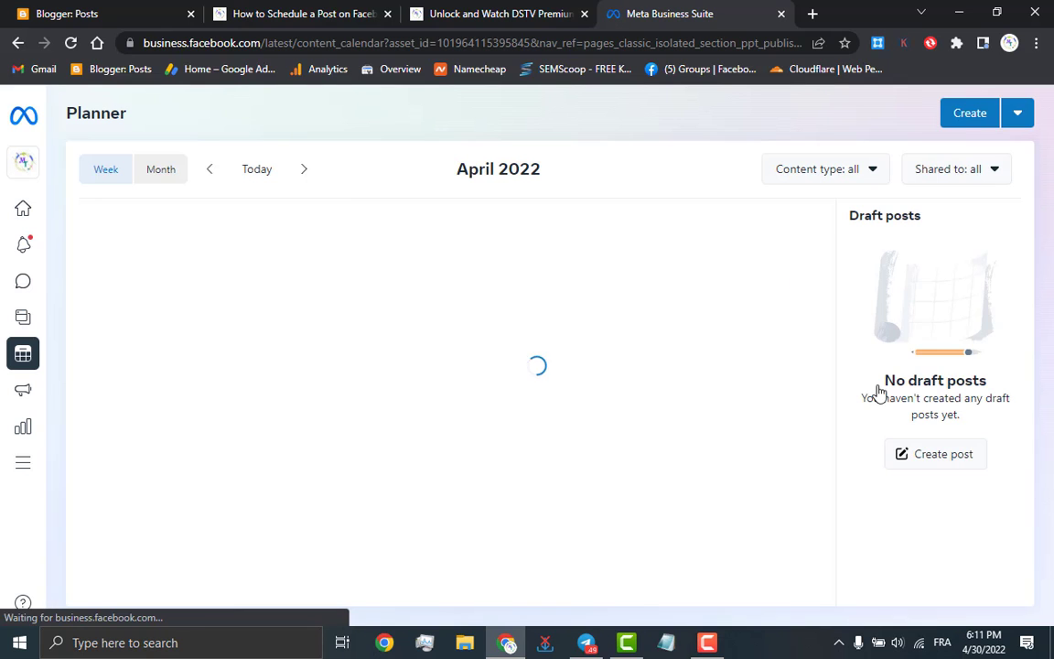
mouse_move(23, 169)
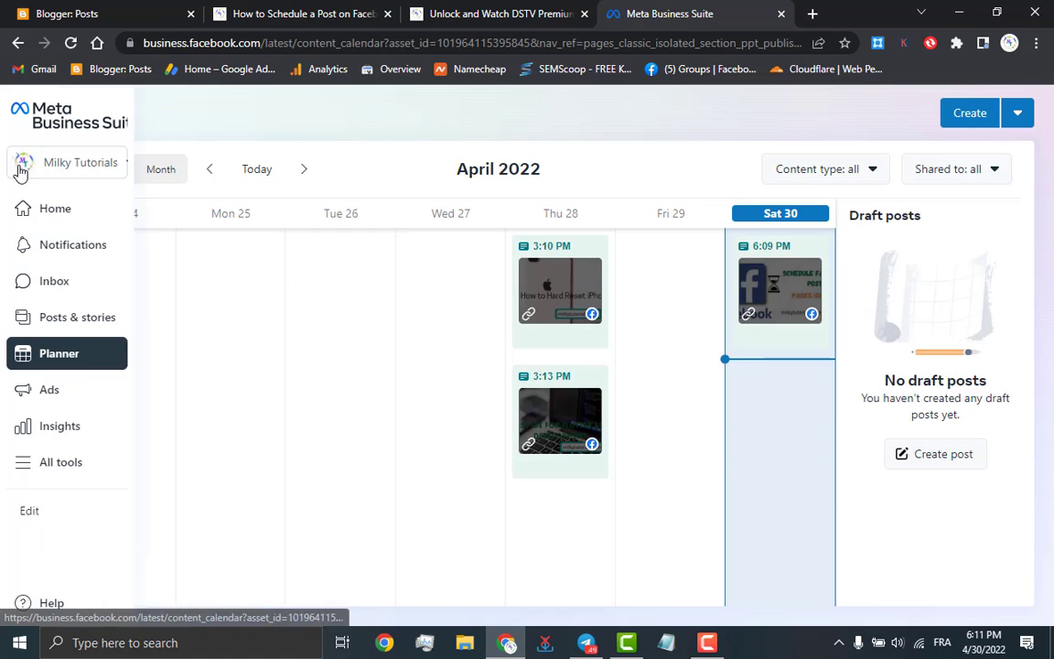